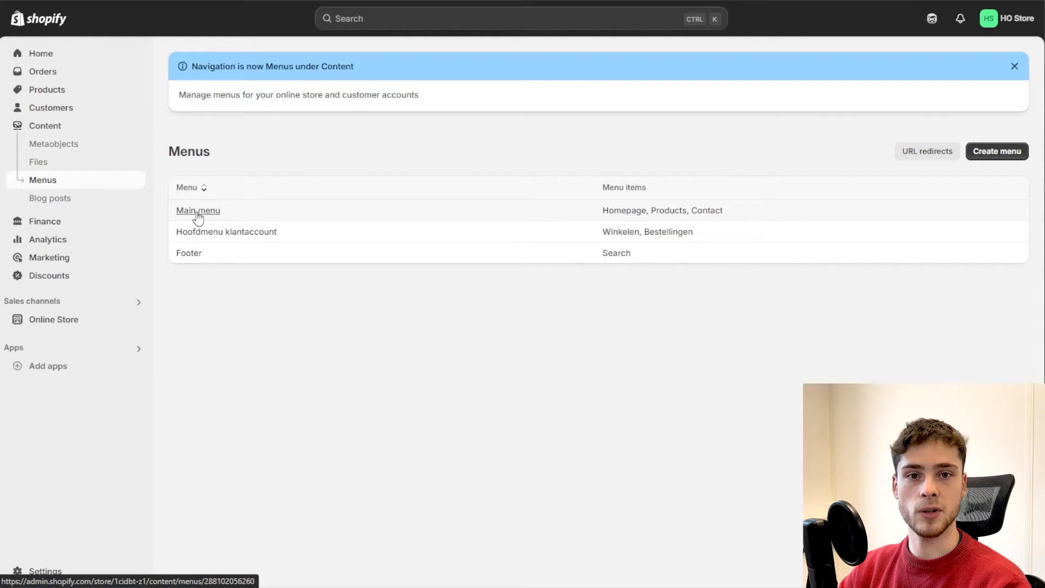
# Step: Open the Main menu and add a Men menu item linked to the Men collection
pyautogui.click(198, 211)
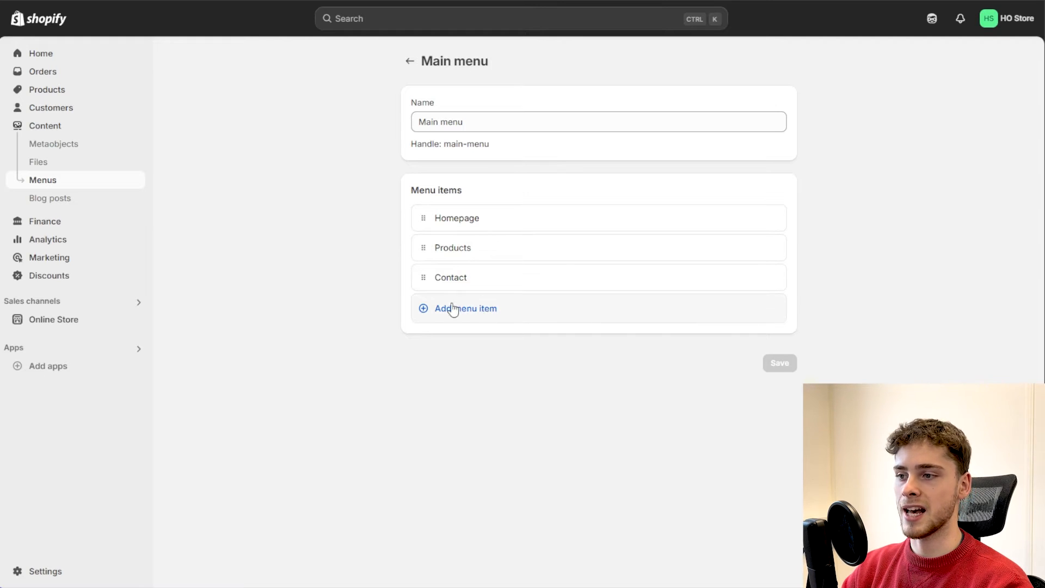
pyautogui.click(467, 317)
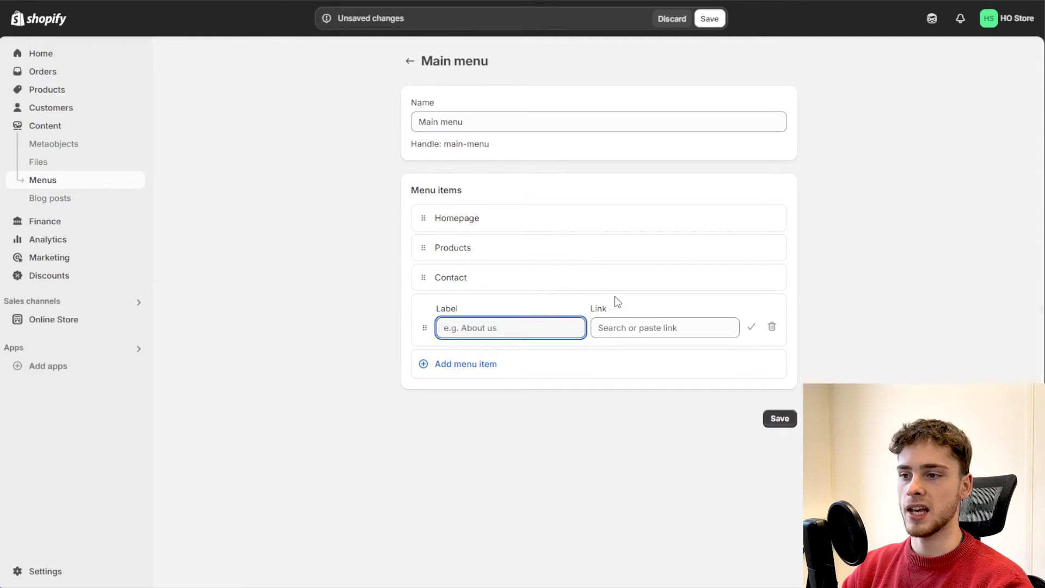
pyautogui.click(632, 325)
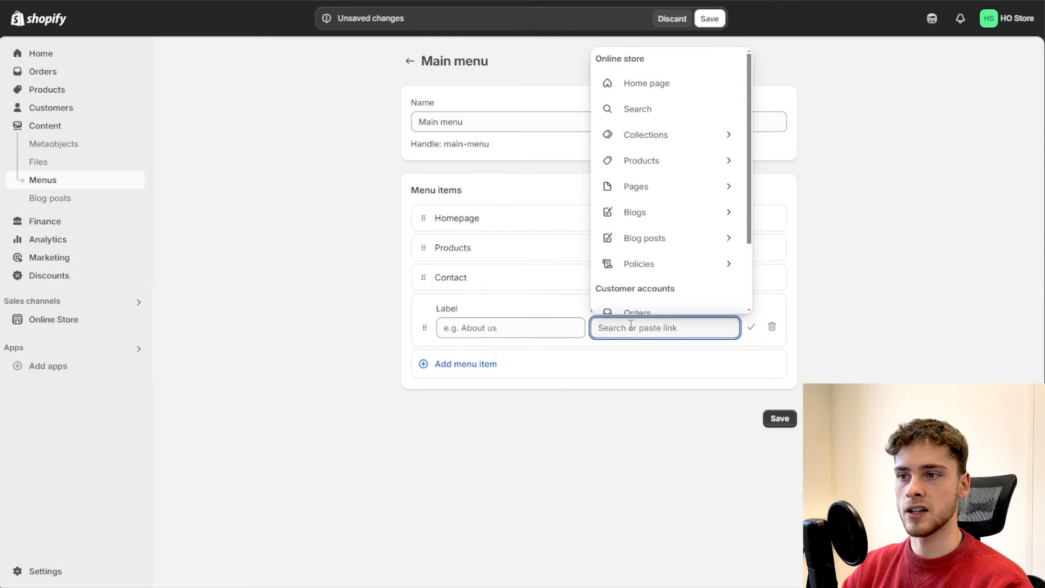
pyautogui.click(538, 328)
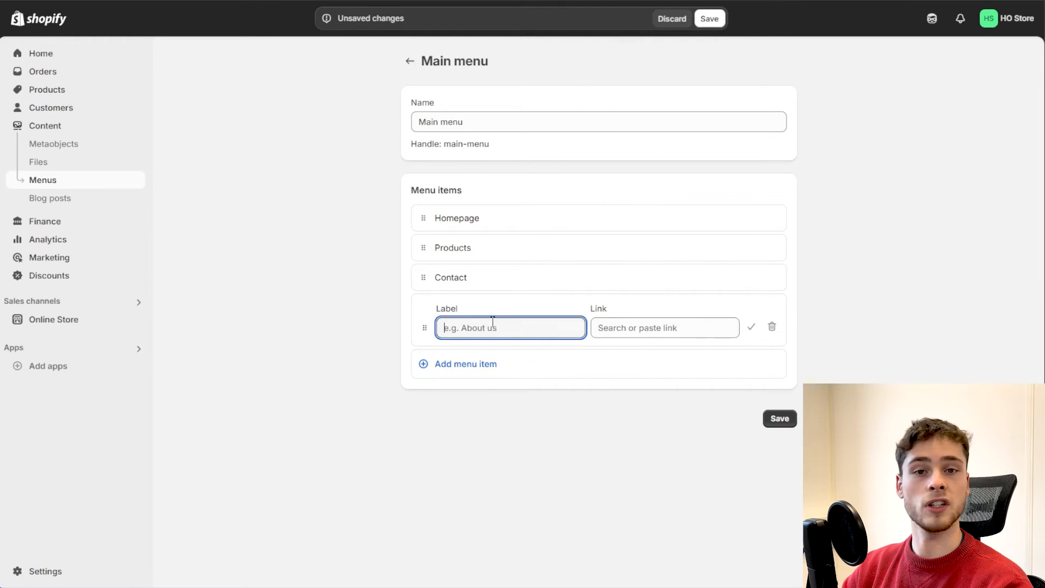
pyautogui.click(621, 325)
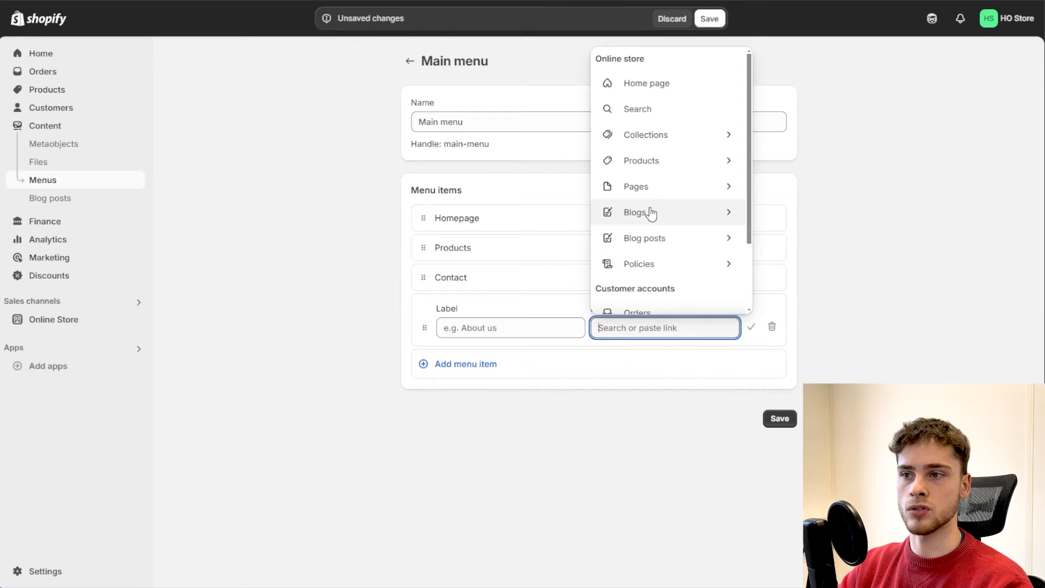
pyautogui.click(726, 136)
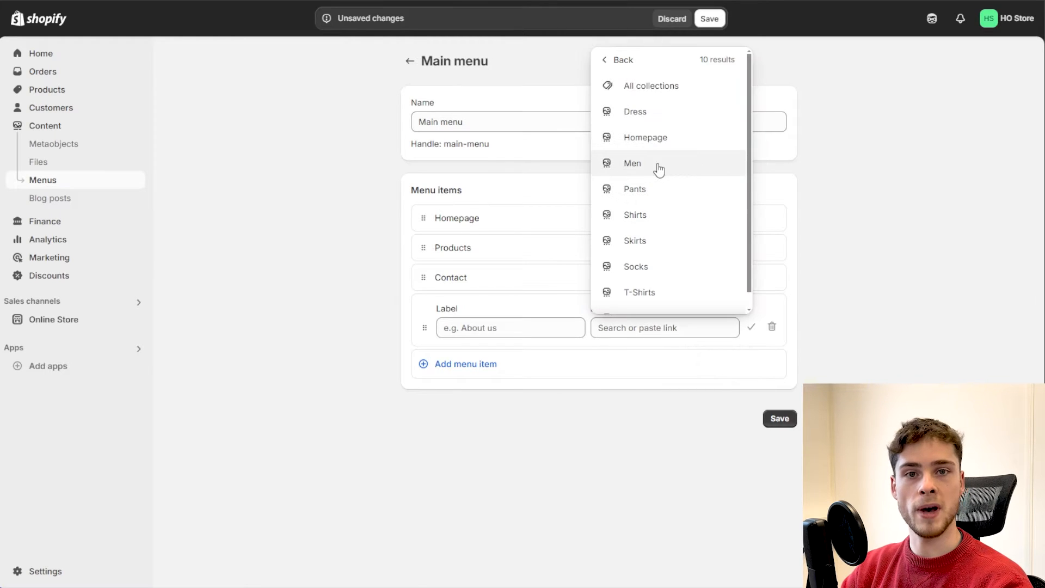
pyautogui.click(659, 170)
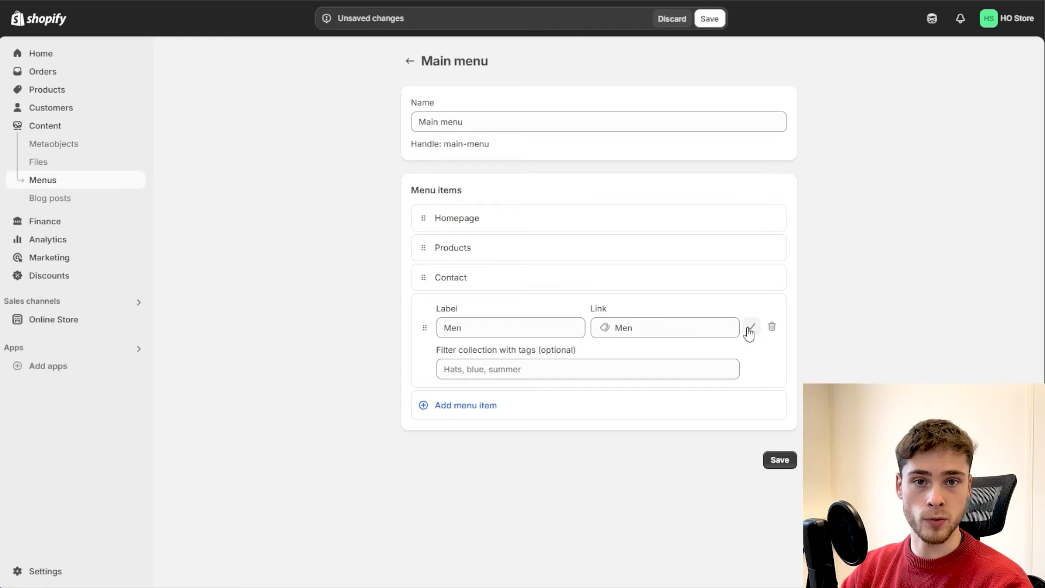
pyautogui.click(751, 327)
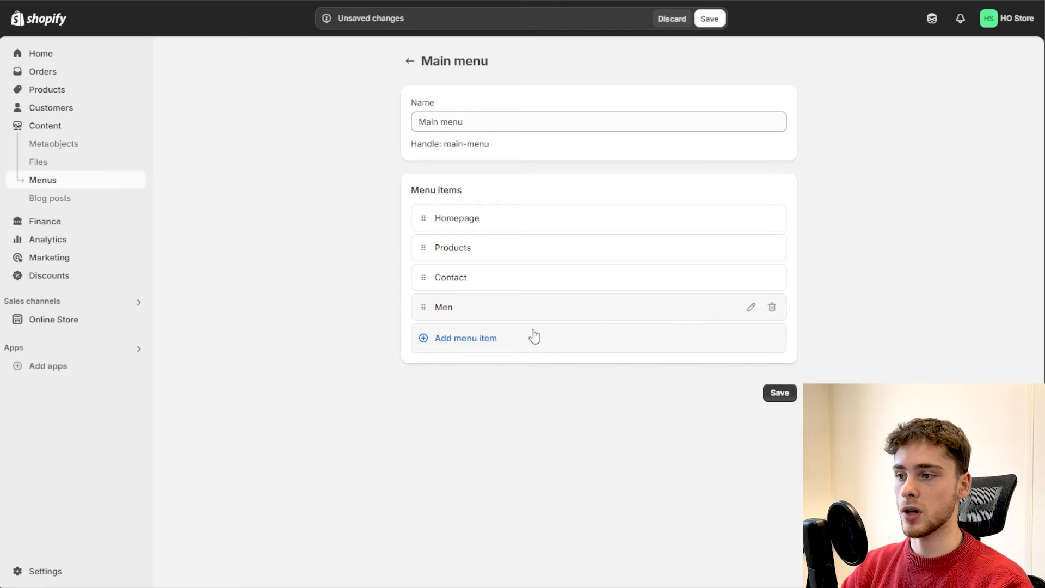
# Step: Add a Women menu item linked to the Women collection and save the Main menu
pyautogui.click(470, 339)
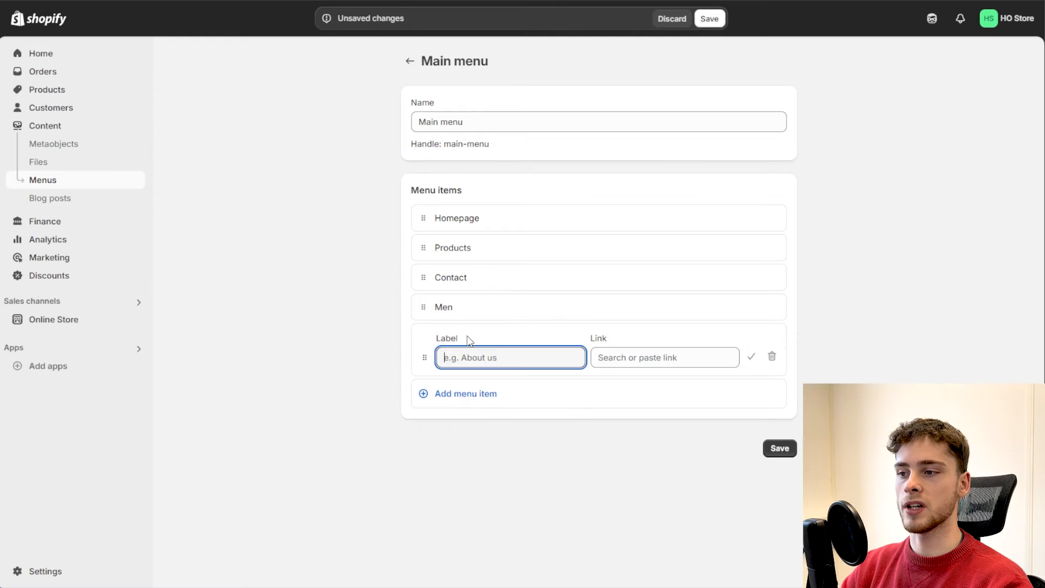
pyautogui.click(640, 354)
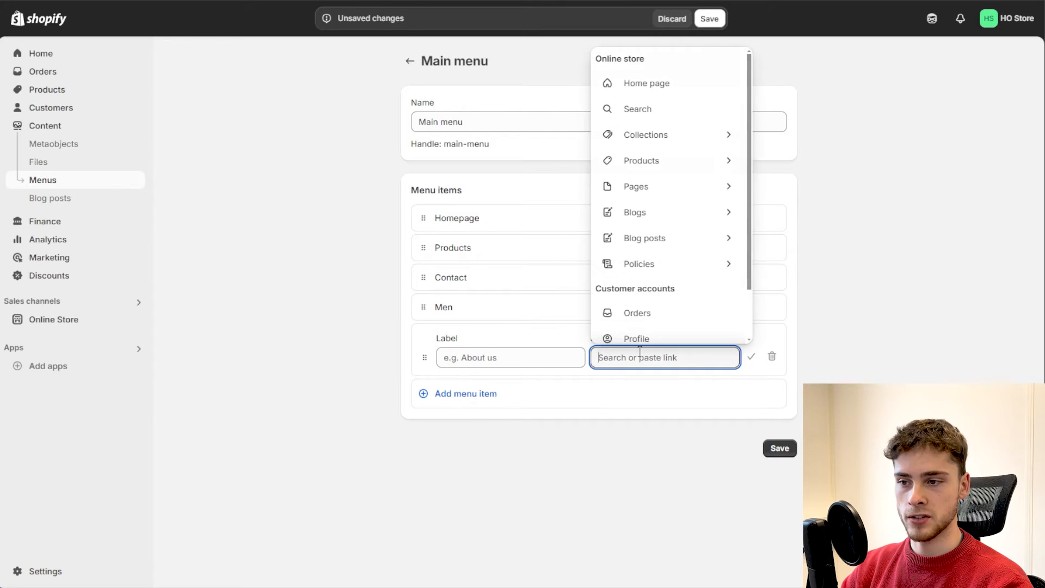
pyautogui.click(728, 138)
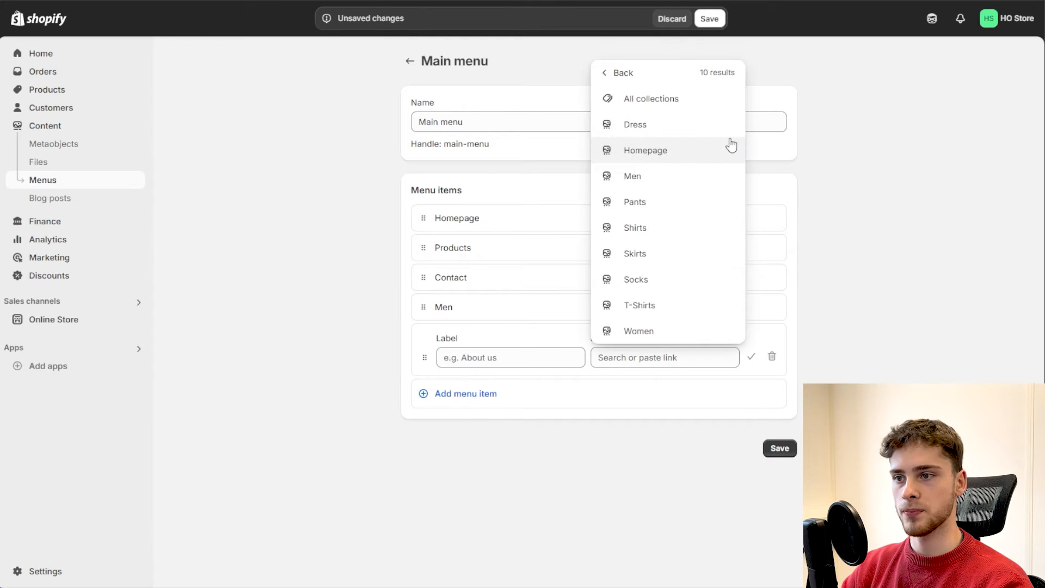
pyautogui.click(657, 331)
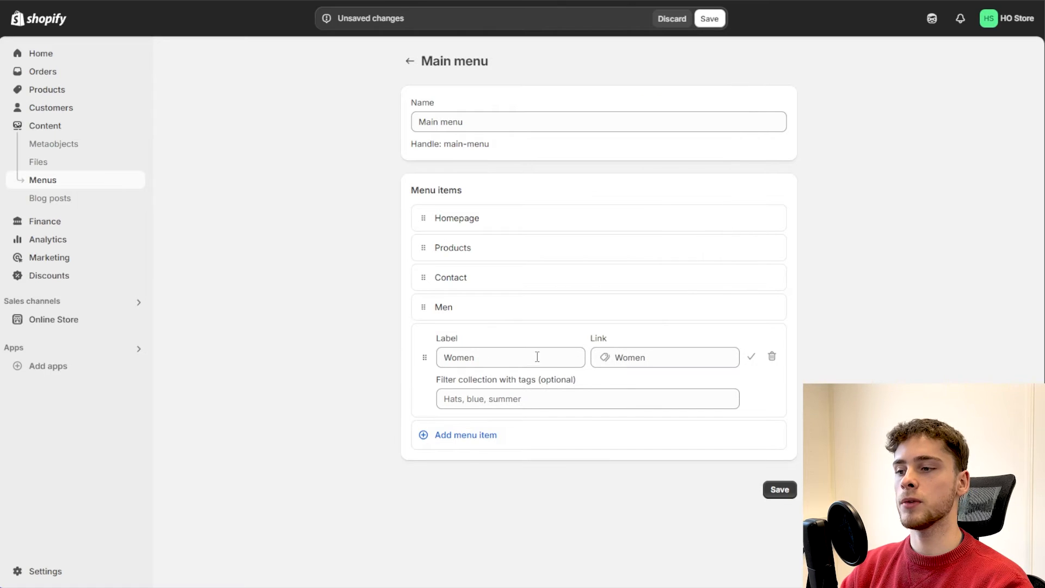
pyautogui.click(485, 359)
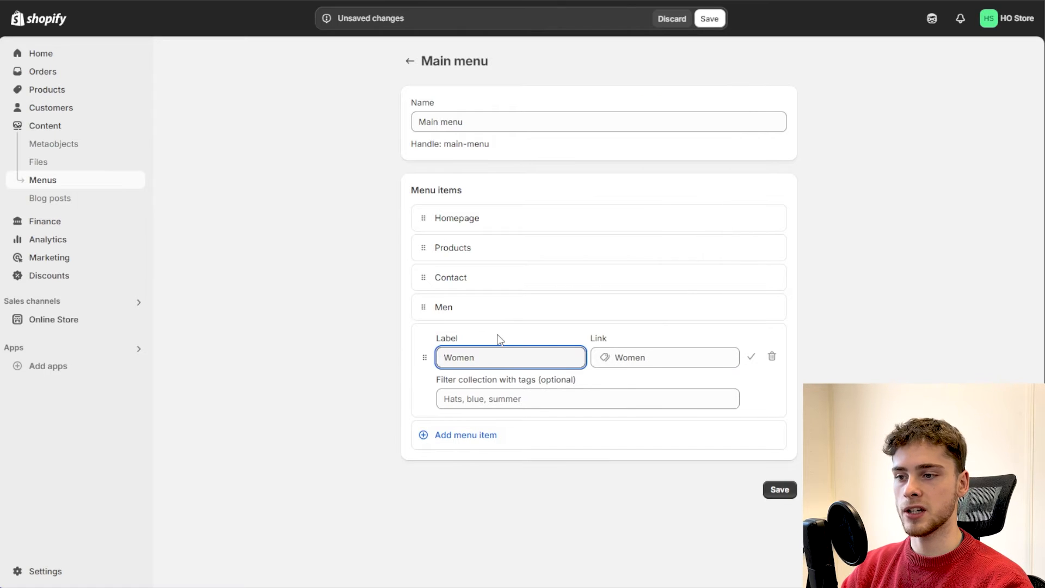
pyautogui.click(663, 360)
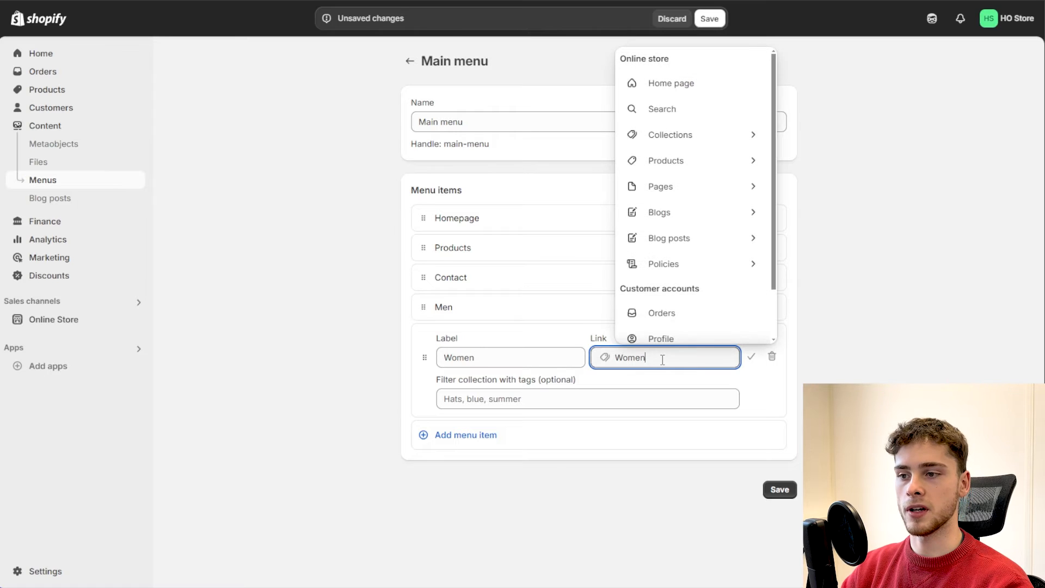
pyautogui.click(517, 358)
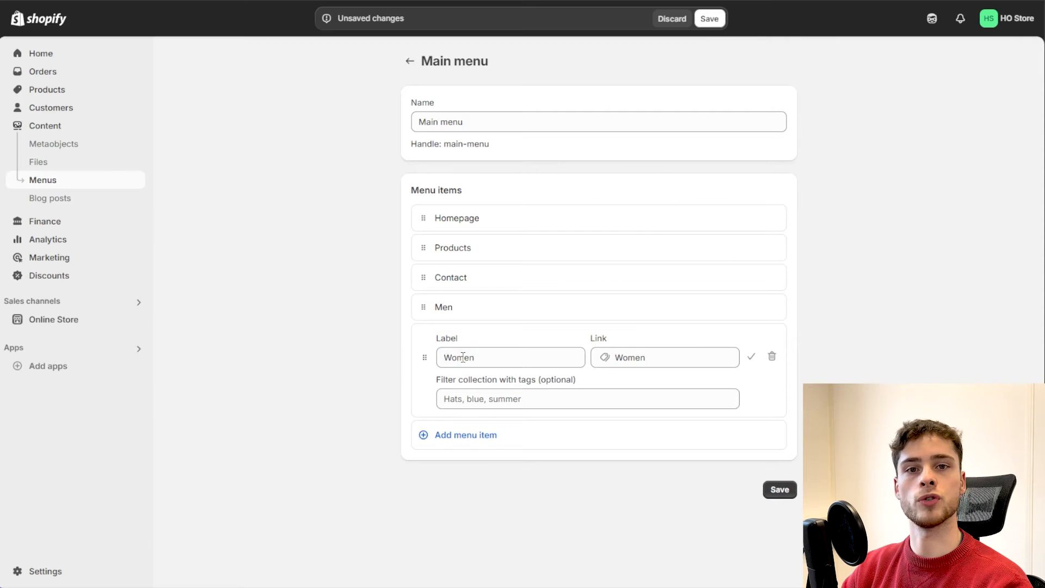
pyautogui.click(458, 359)
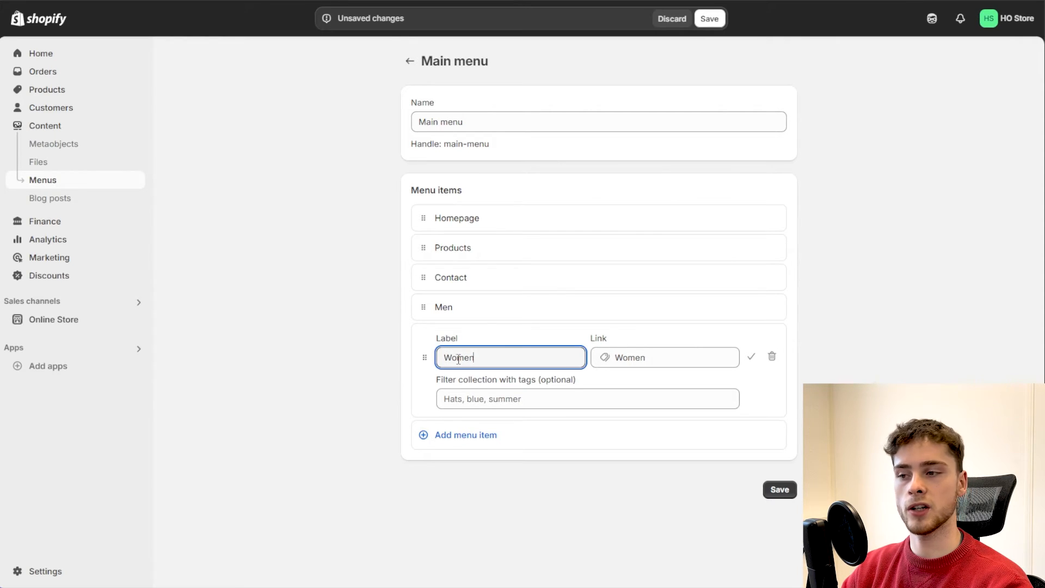
pyautogui.click(513, 339)
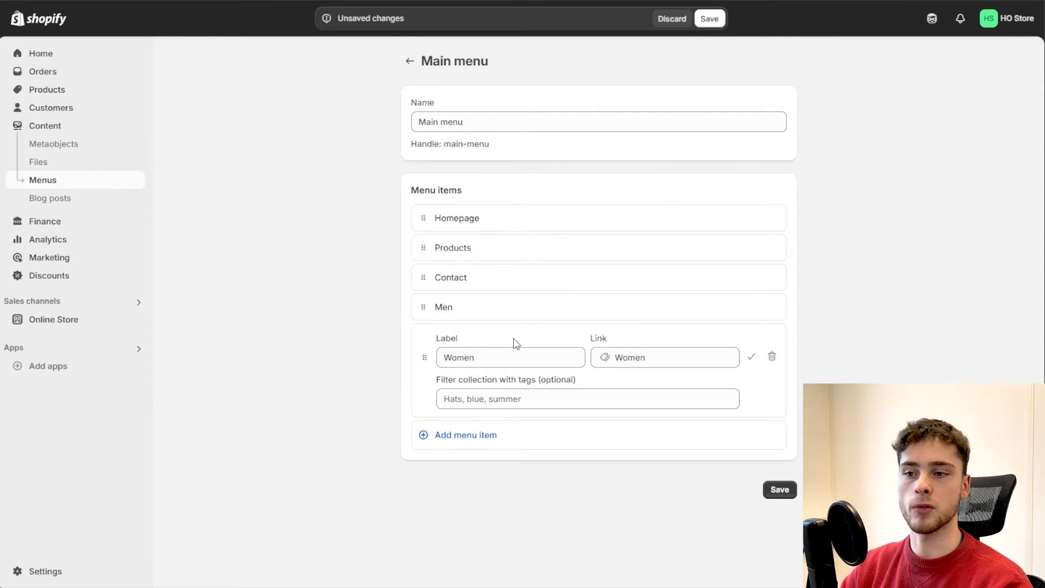
pyautogui.click(752, 359)
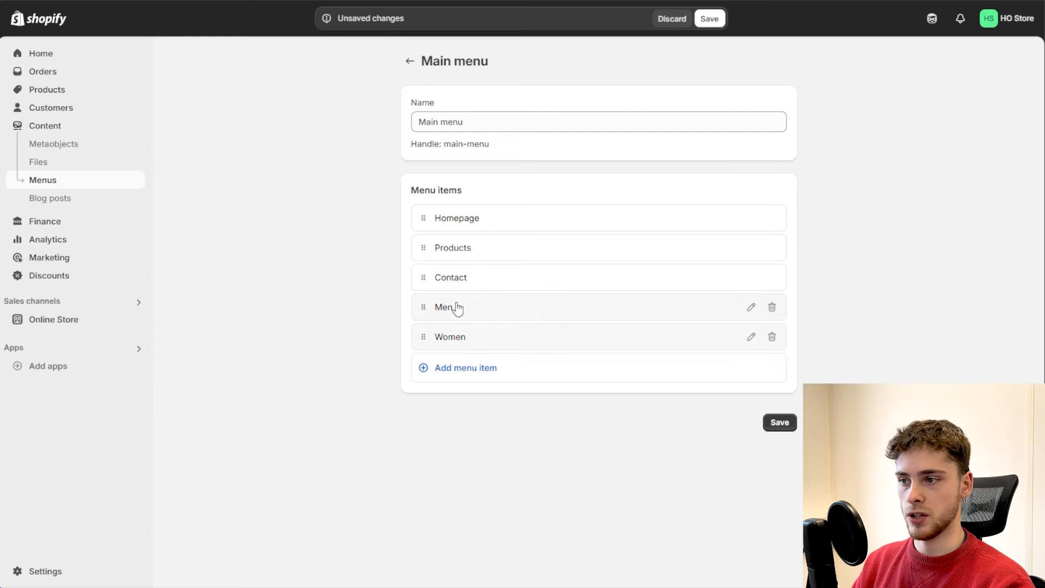
pyautogui.click(715, 23)
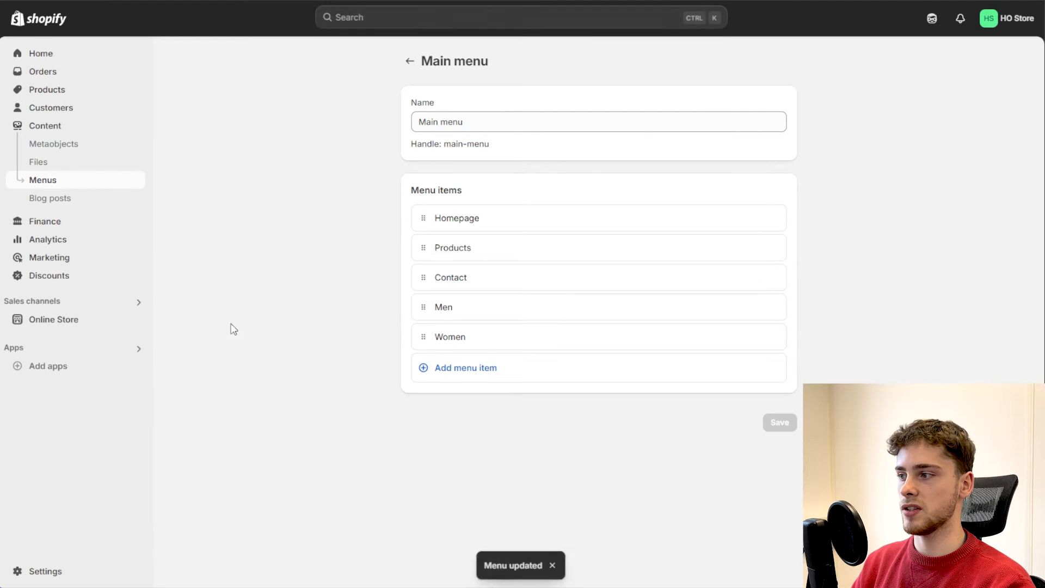
pyautogui.click(136, 320)
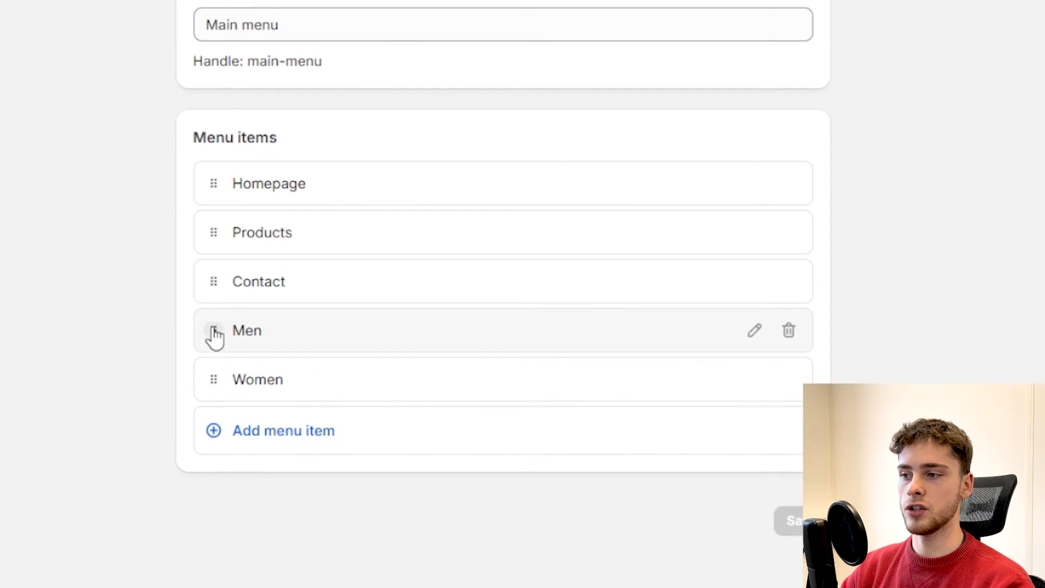
# Step: Nest the Men item as a sub-item under Products
pyautogui.moveTo(216, 334); pyautogui.dragTo(212, 288)
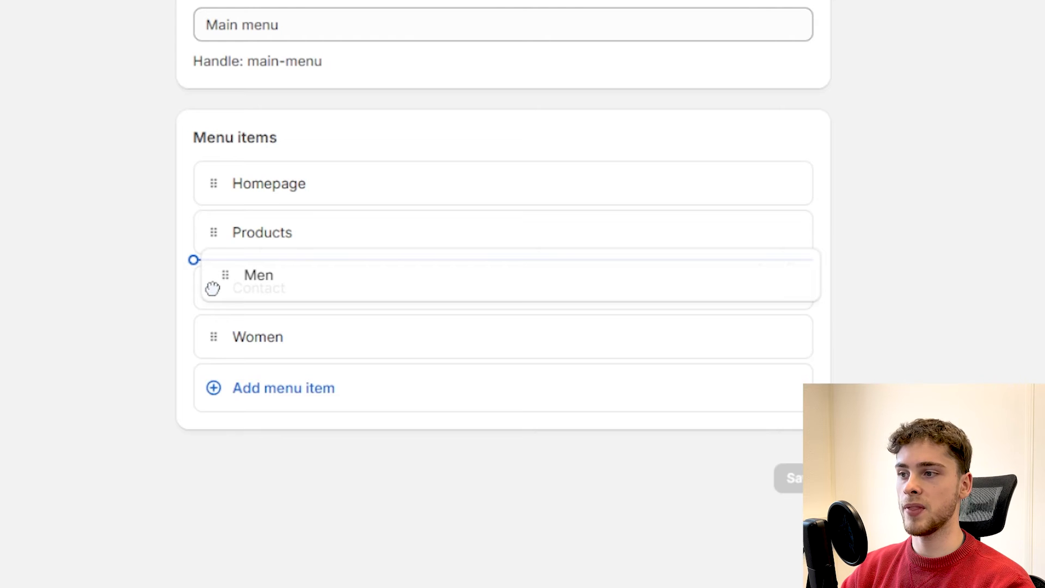
pyautogui.moveTo(212, 289)
pyautogui.mouseDown()
pyautogui.moveTo(316, 287)
pyautogui.moveTo(231, 281)
pyautogui.moveTo(278, 273)
pyautogui.moveTo(236, 276)
pyautogui.moveTo(294, 283)
pyautogui.mouseUp()
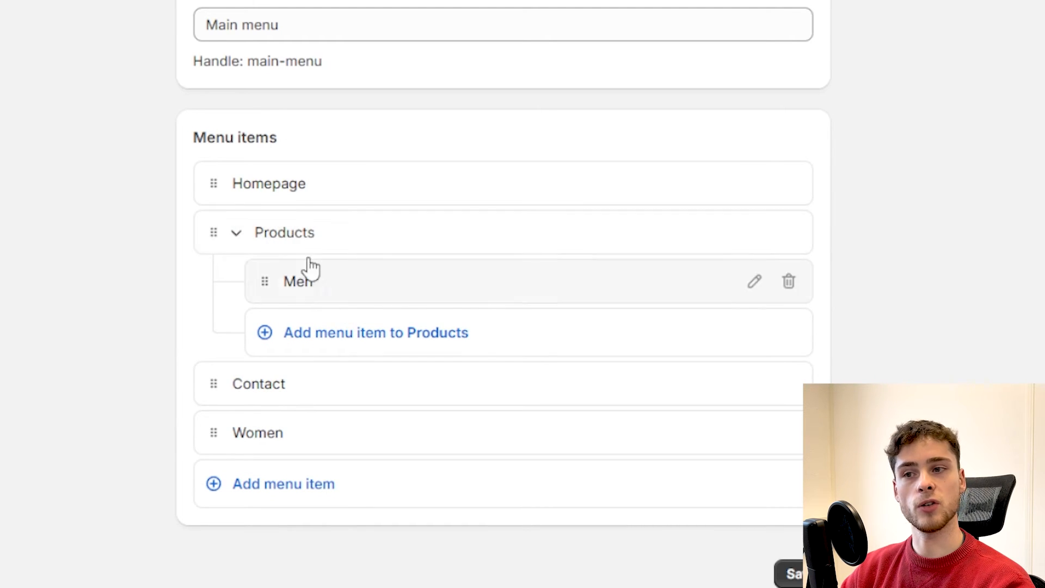
pyautogui.click(236, 239)
pyautogui.click(236, 239)
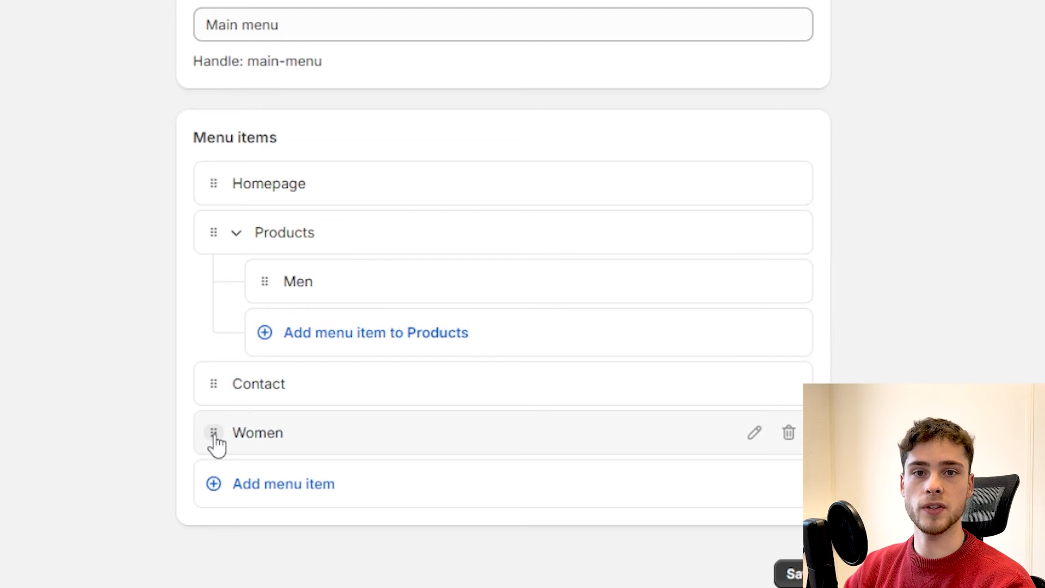
# Step: Nest the Women item under Products as well and save the menu
pyautogui.moveTo(215, 435); pyautogui.dragTo(208, 344)
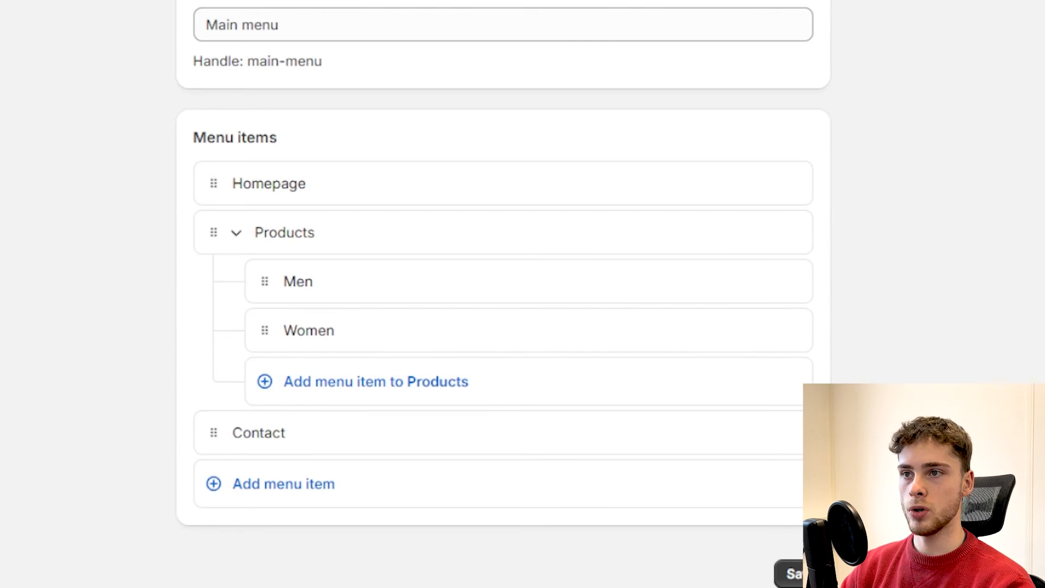
pyautogui.click(805, 575)
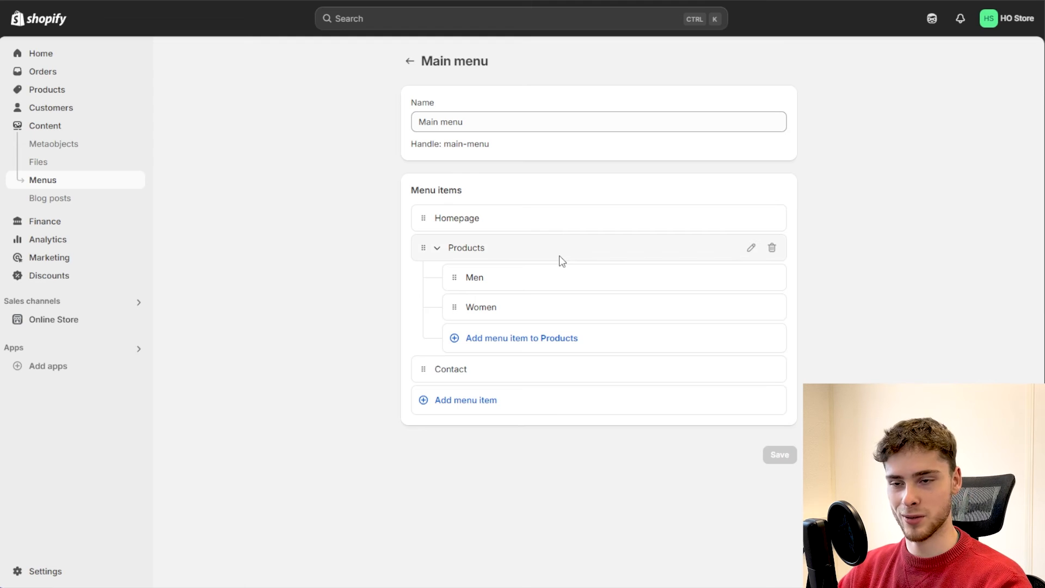
pyautogui.click(437, 248)
pyautogui.click(437, 249)
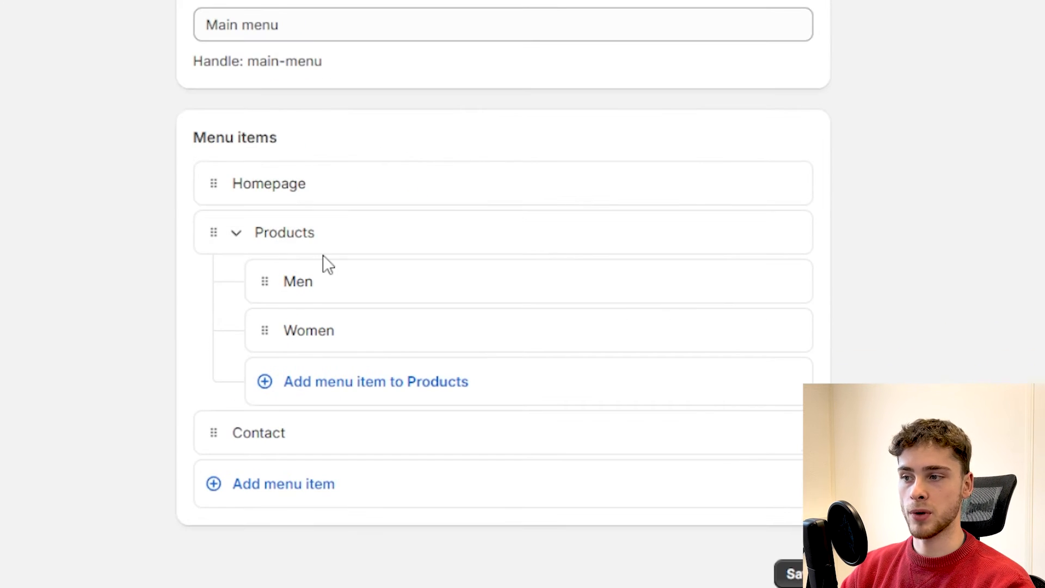
# Step: Add a T-Shirts item under Products linked to the T-Shirts collection
pyautogui.click(350, 384)
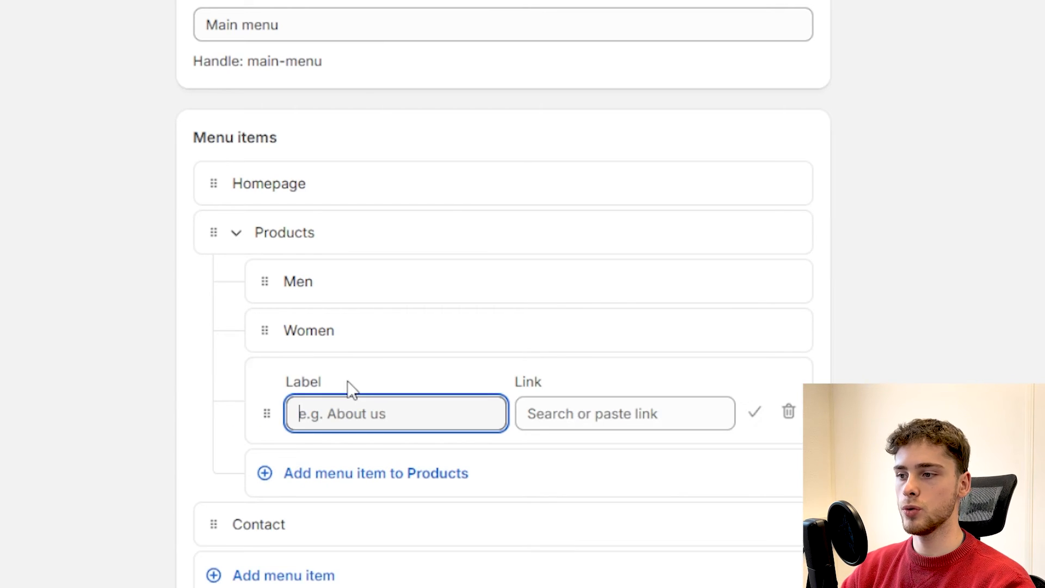
pyautogui.click(636, 415)
pyautogui.click(676, 48)
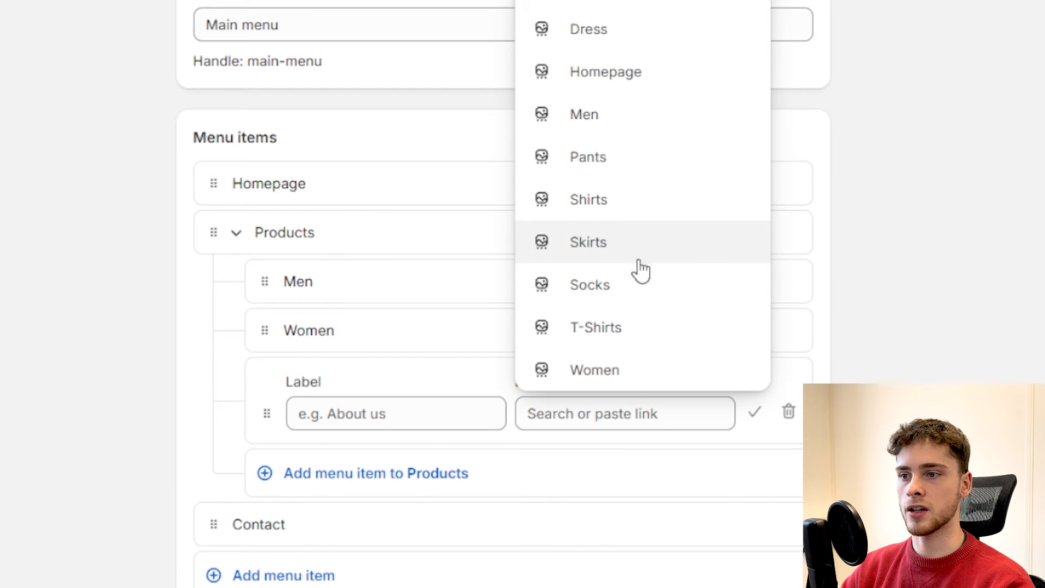
pyautogui.click(630, 325)
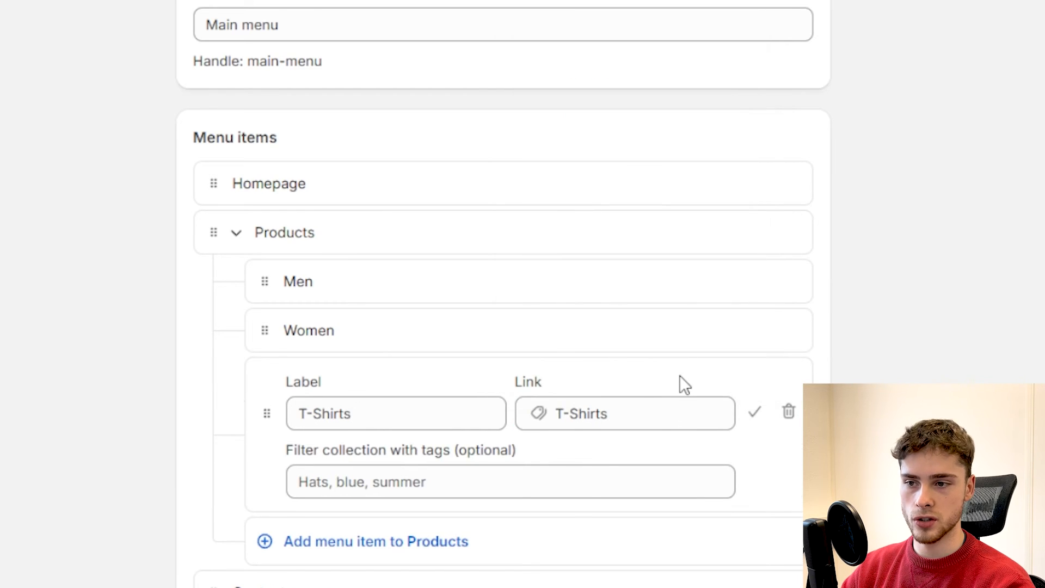
pyautogui.click(755, 412)
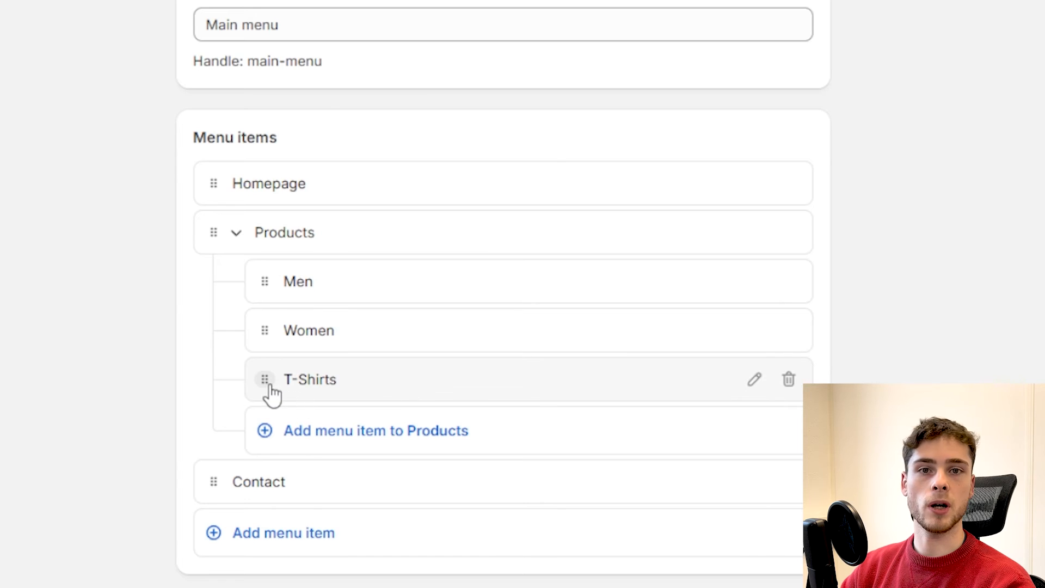
# Step: Move the T-Shirts item to nest under Men
pyautogui.moveTo(268, 385); pyautogui.dragTo(266, 318)
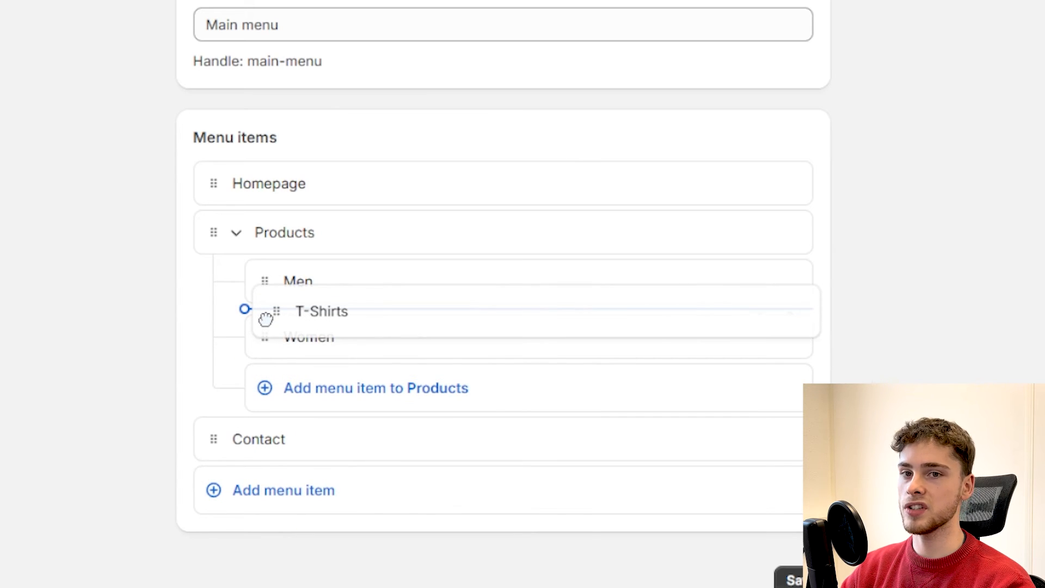
pyautogui.moveTo(266, 319); pyautogui.dragTo(333, 317)
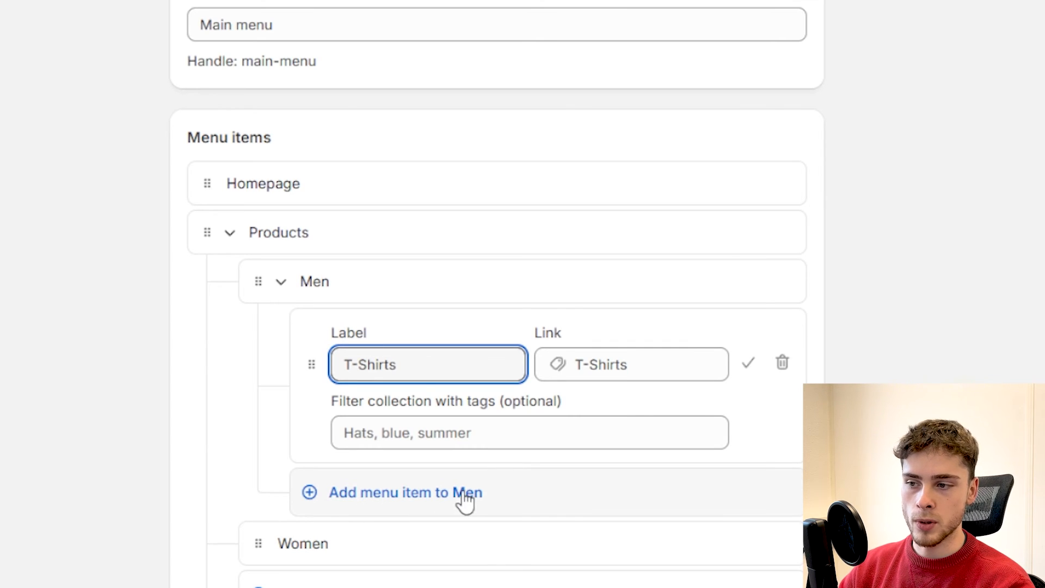
pyautogui.click(748, 364)
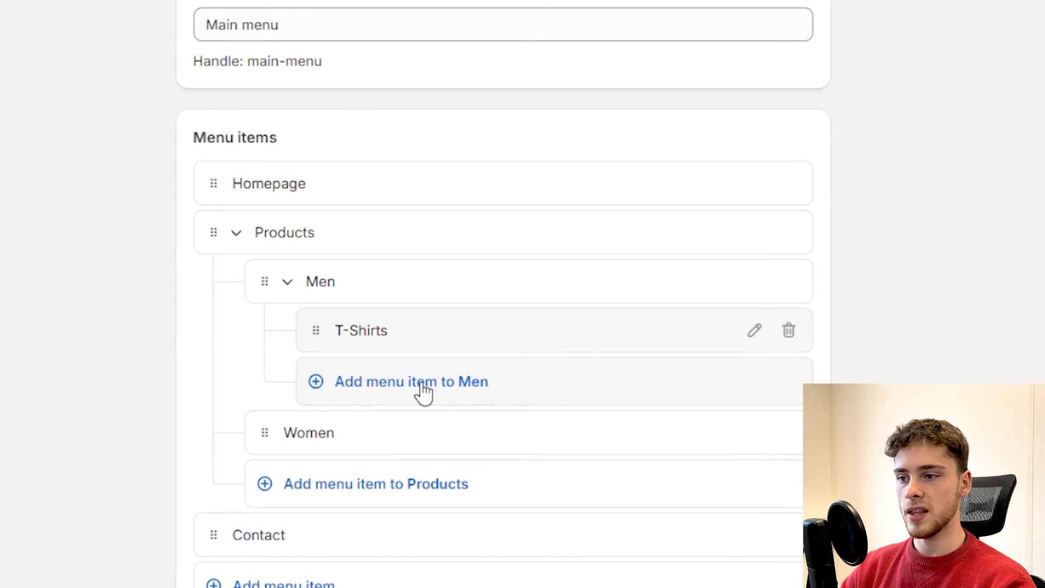
# Step: Add a Pants item under Men linked to the Pants collection
pyautogui.click(443, 385)
pyautogui.click(625, 411)
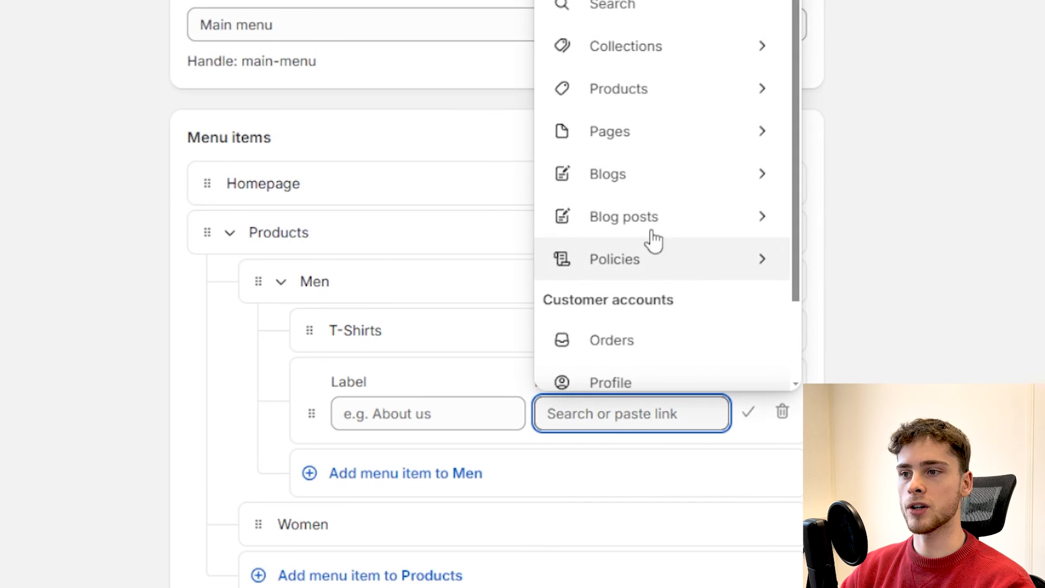
pyautogui.click(705, 61)
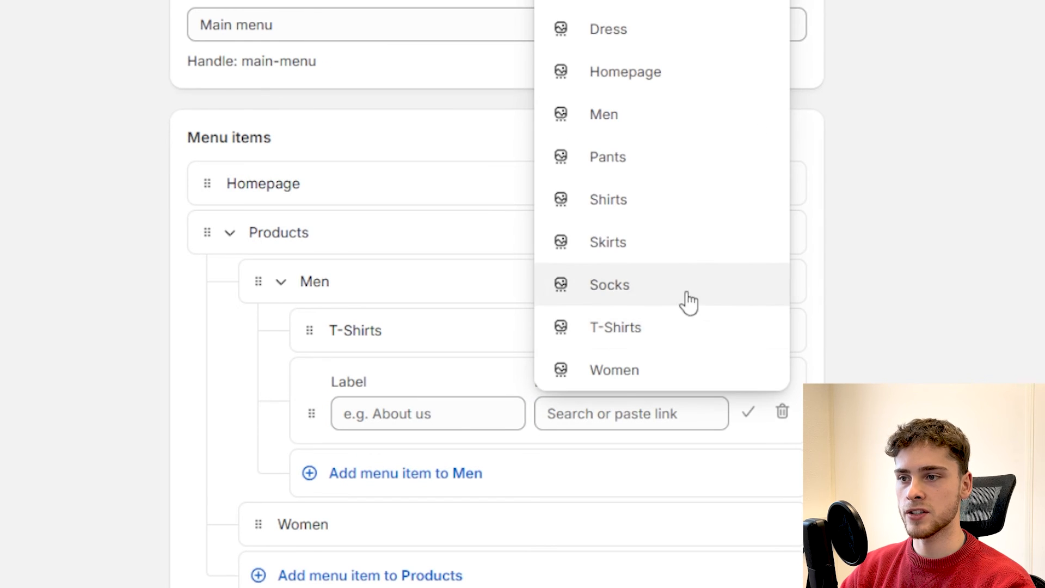
pyautogui.click(654, 161)
pyautogui.click(749, 411)
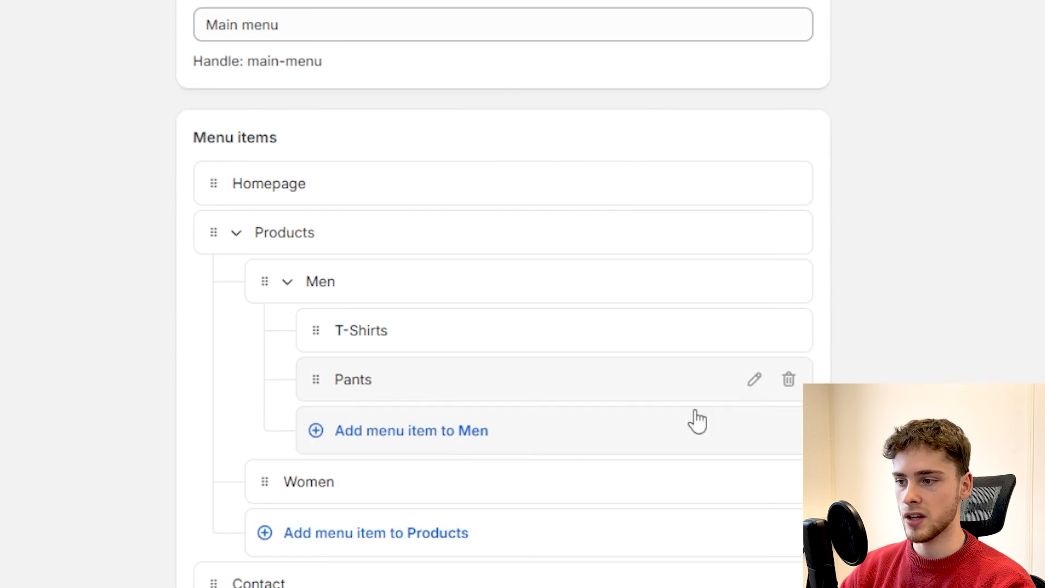
# Step: Add a Socks item under Men linked to the Socks collection
pyautogui.click(443, 433)
pyautogui.click(606, 463)
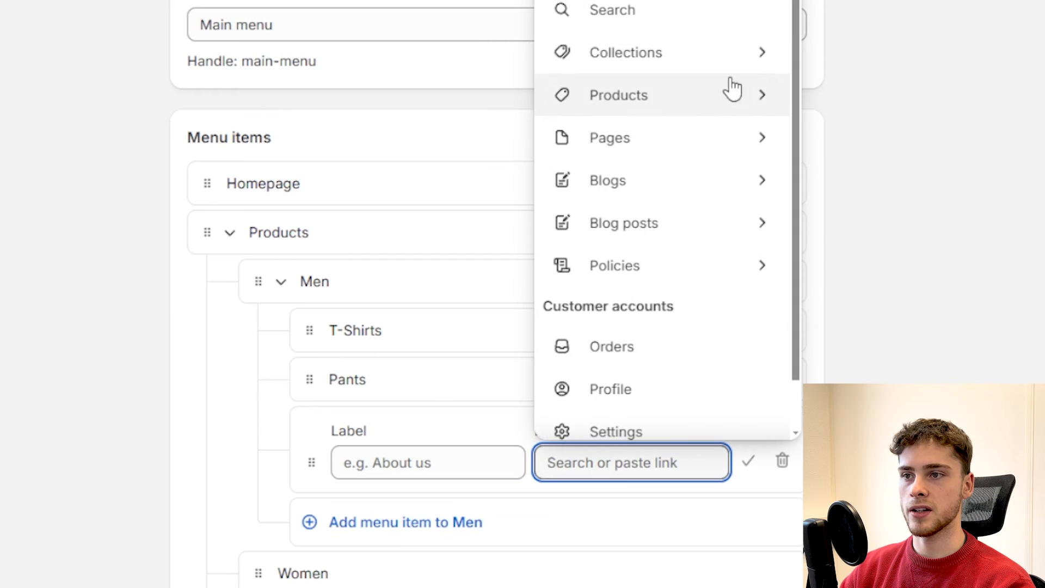
pyautogui.click(732, 61)
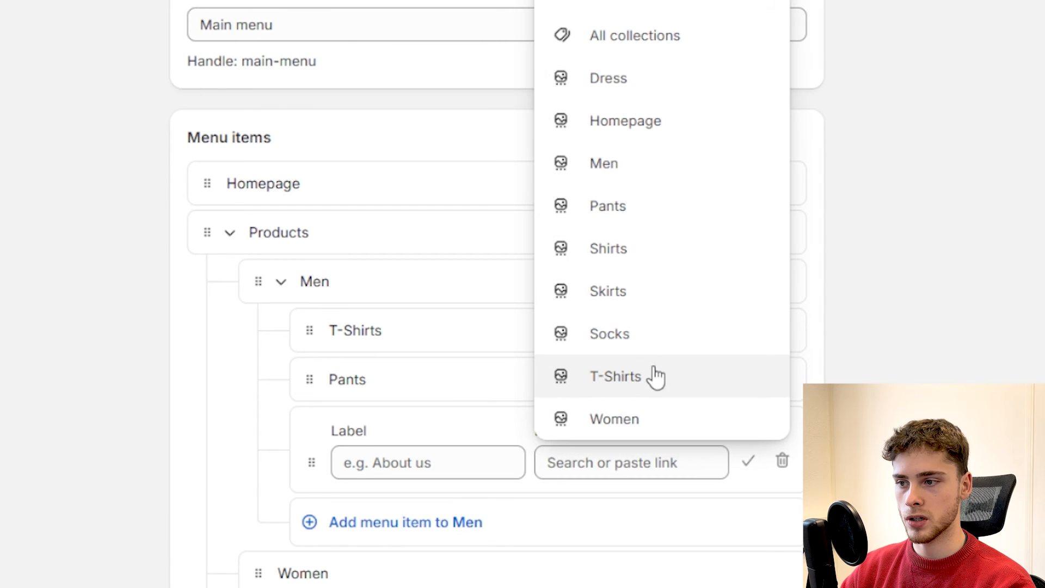
pyautogui.click(655, 338)
pyautogui.click(749, 462)
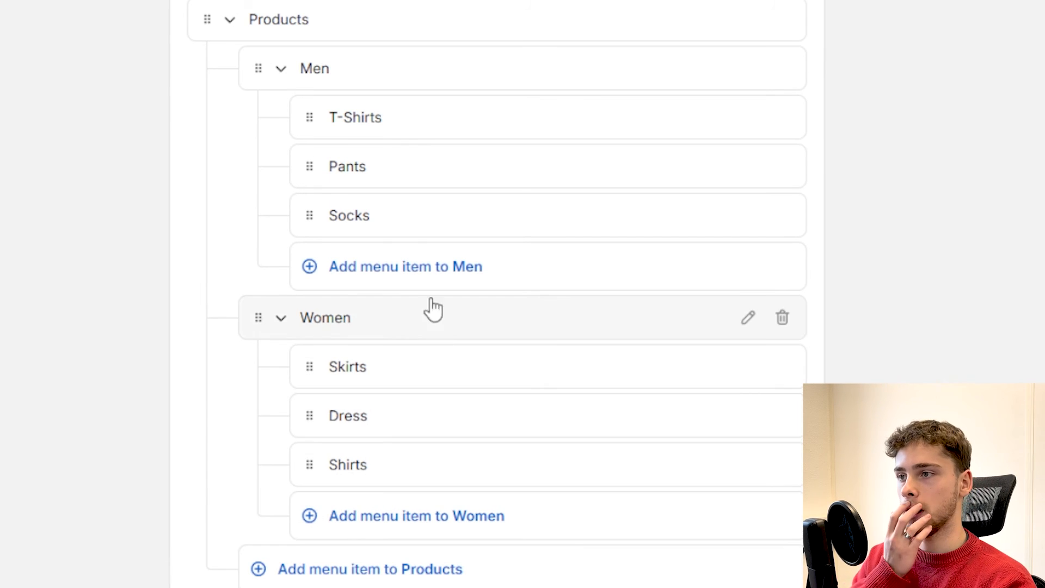
# Step: Collapse and re-expand the Products, Men and Women branches to review the nesting, then save the menu
pyautogui.click(229, 21)
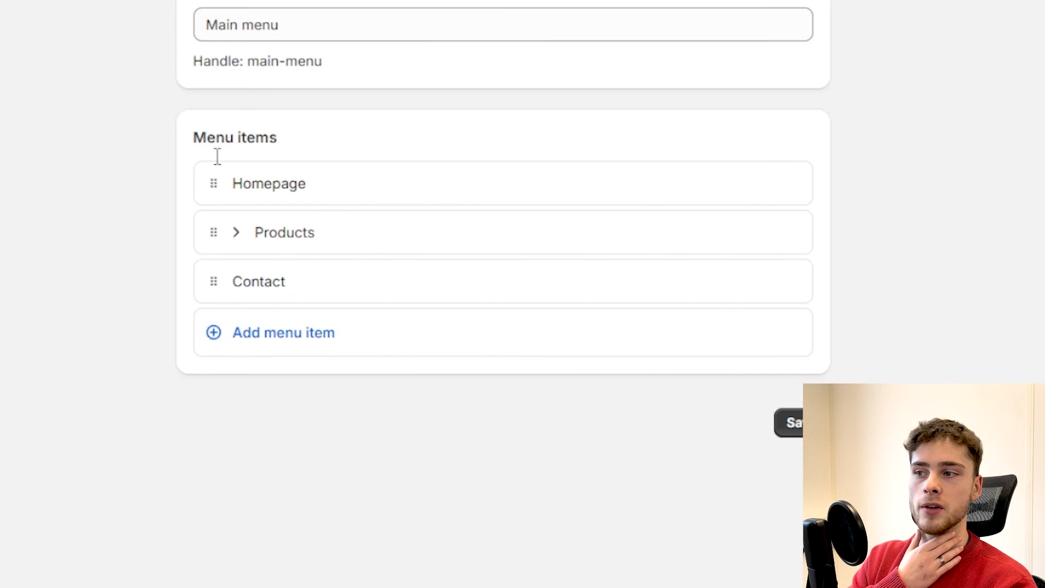
pyautogui.click(236, 233)
pyautogui.click(279, 281)
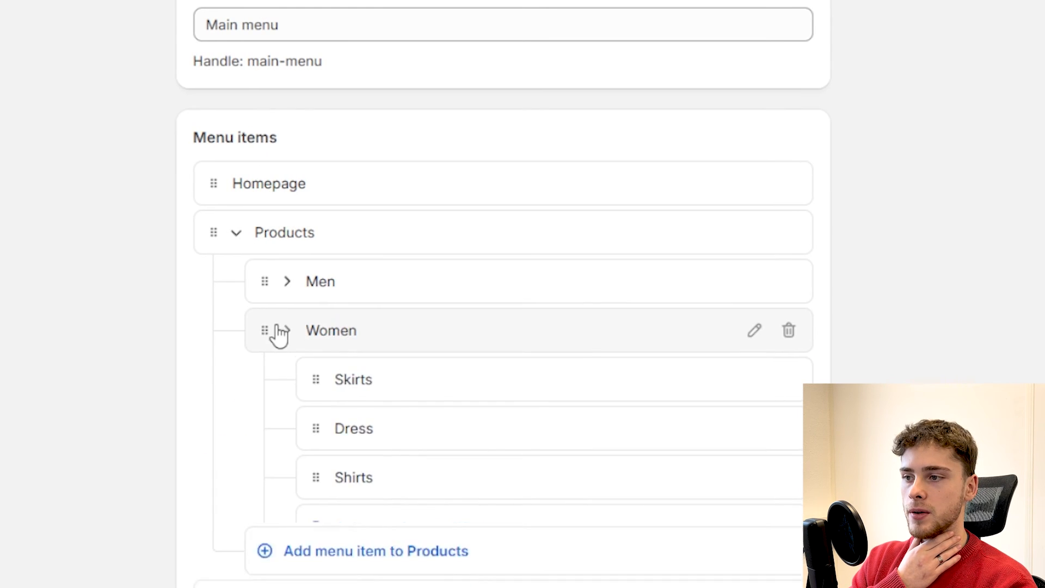
pyautogui.click(278, 331)
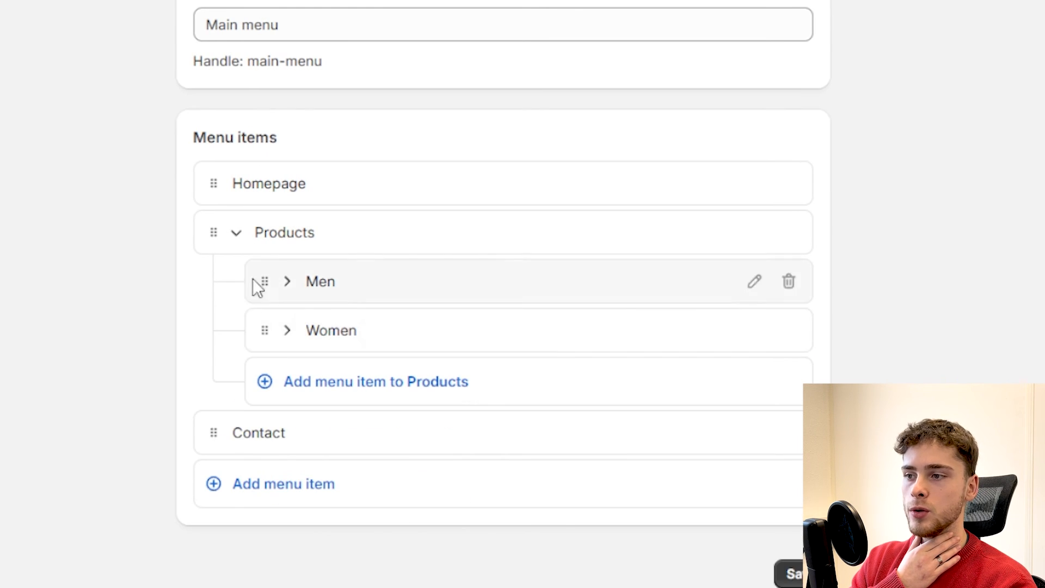
pyautogui.click(291, 293)
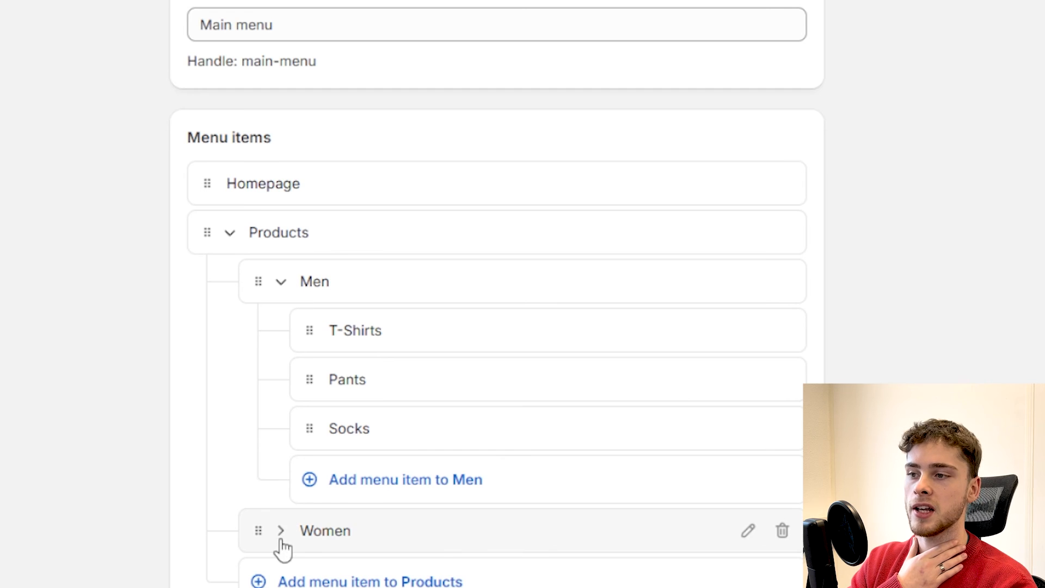
pyautogui.click(282, 539)
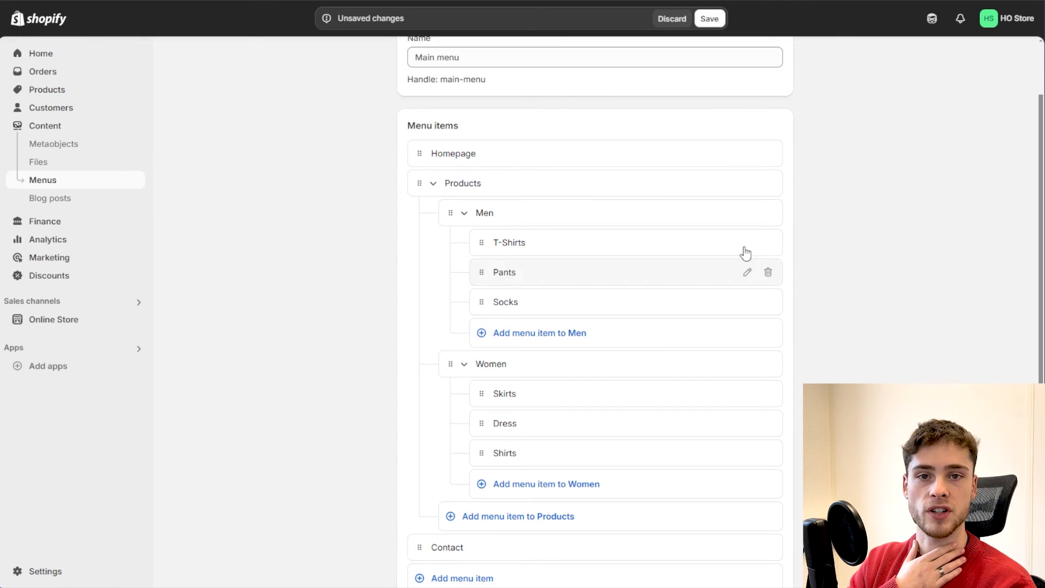
pyautogui.click(710, 18)
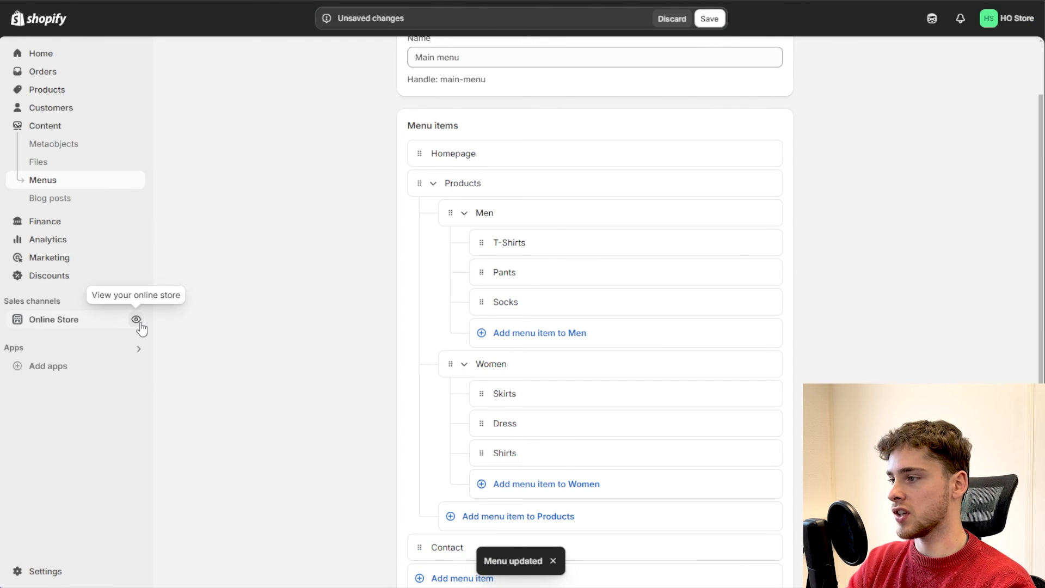
# Step: Open the online store and expand the Products dropdown's Men and Women submenus
pyautogui.click(139, 322)
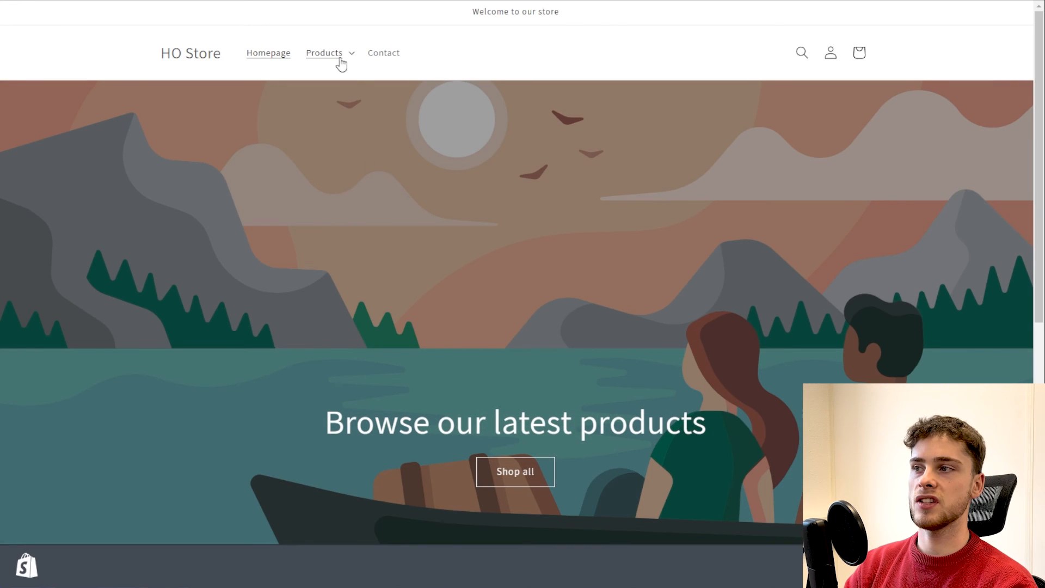
pyautogui.click(349, 60)
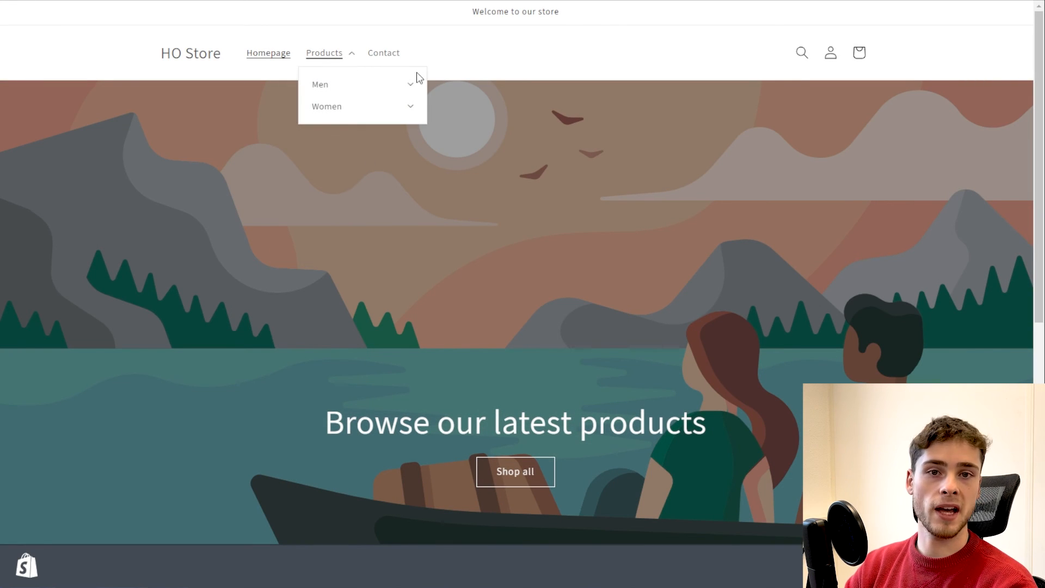
pyautogui.click(392, 89)
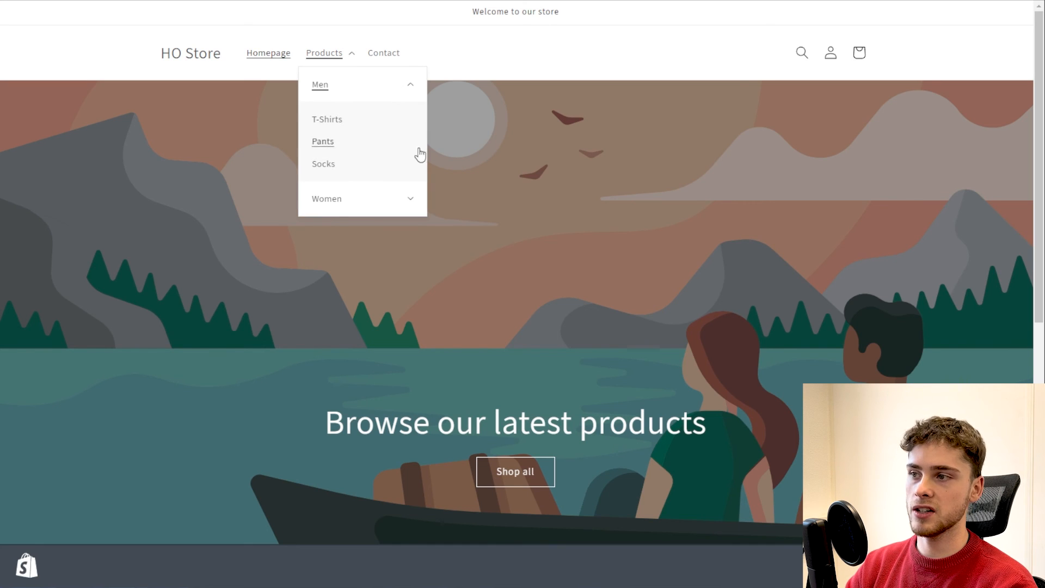
pyautogui.click(399, 202)
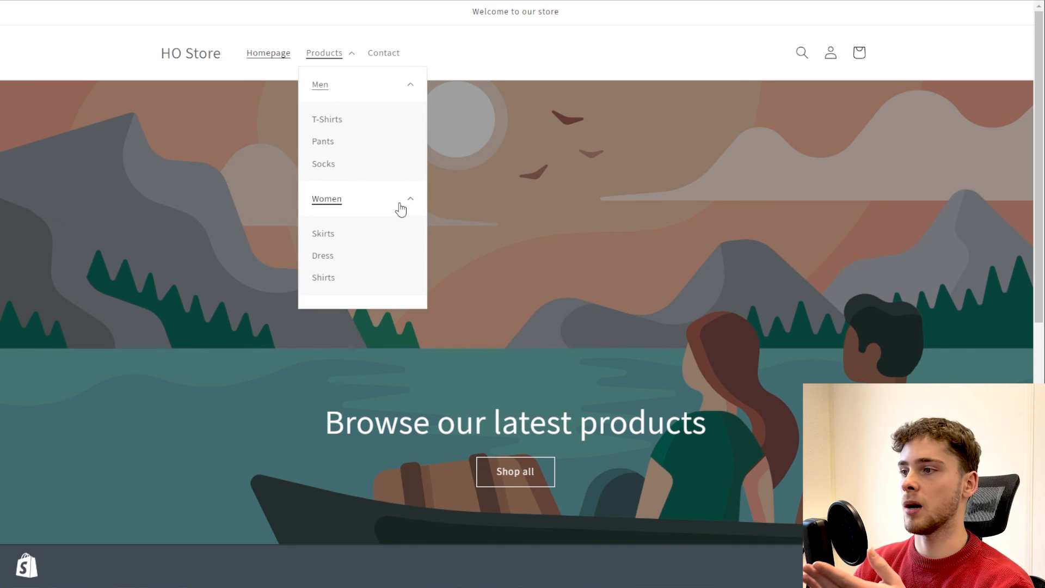